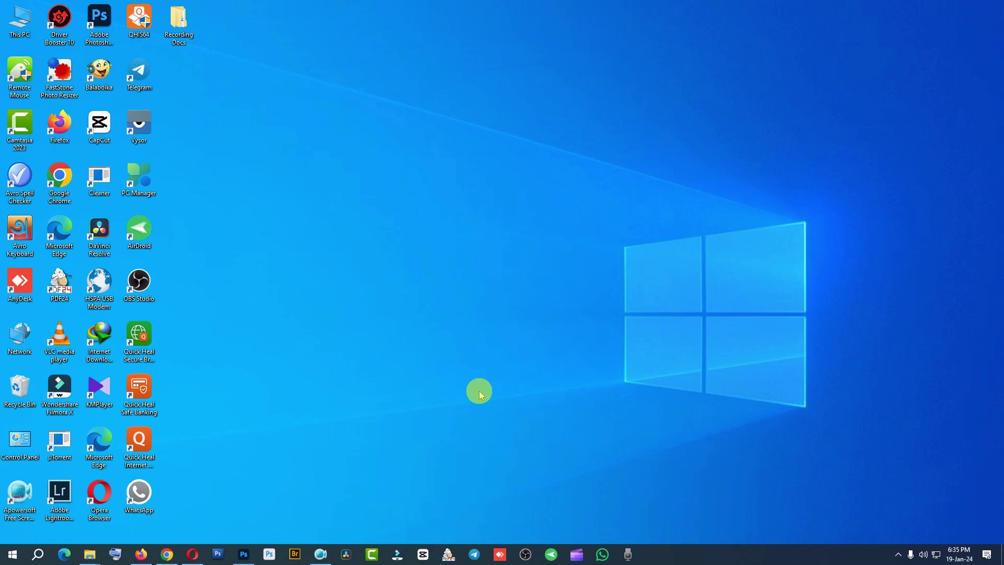
Step: Launch Photoshop from the taskbar and minimize it to reveal the desktop
left_click(250, 558)
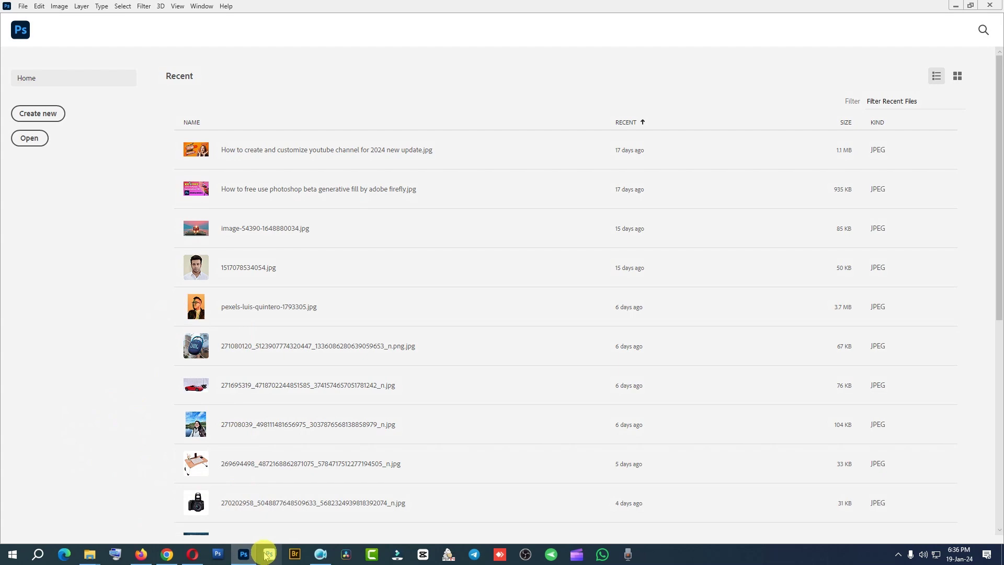
left_click_drag(266, 555, 253, 559)
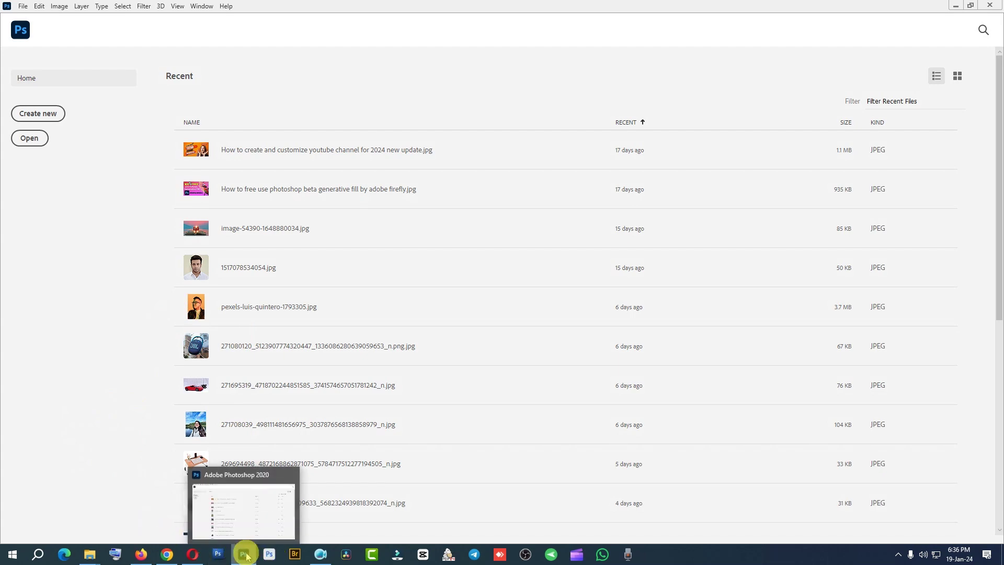
left_click(246, 556)
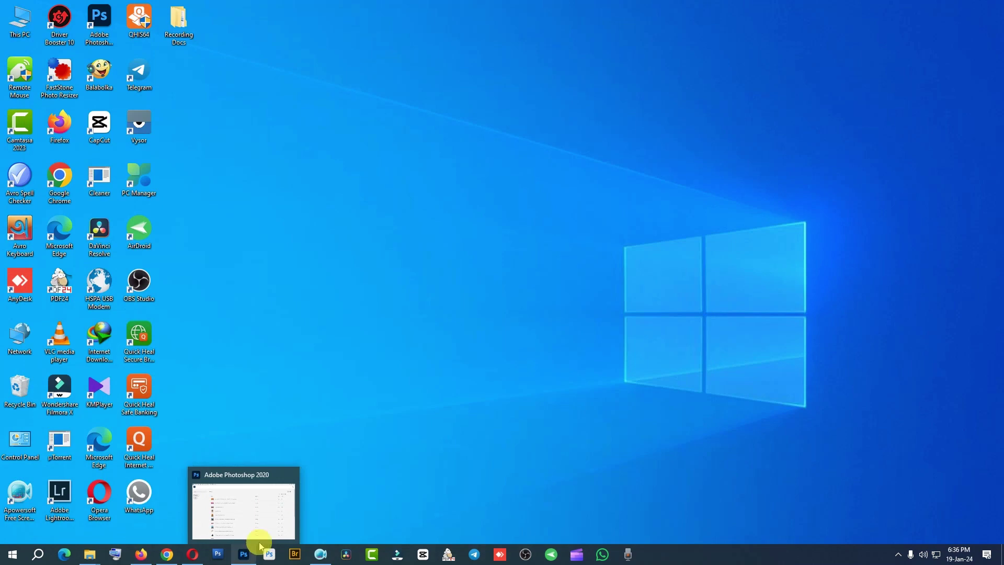
Step: Refresh the desktop twice from its context menu, then restore Photoshop's Home screen
right_click(272, 178)
right_click(256, 152)
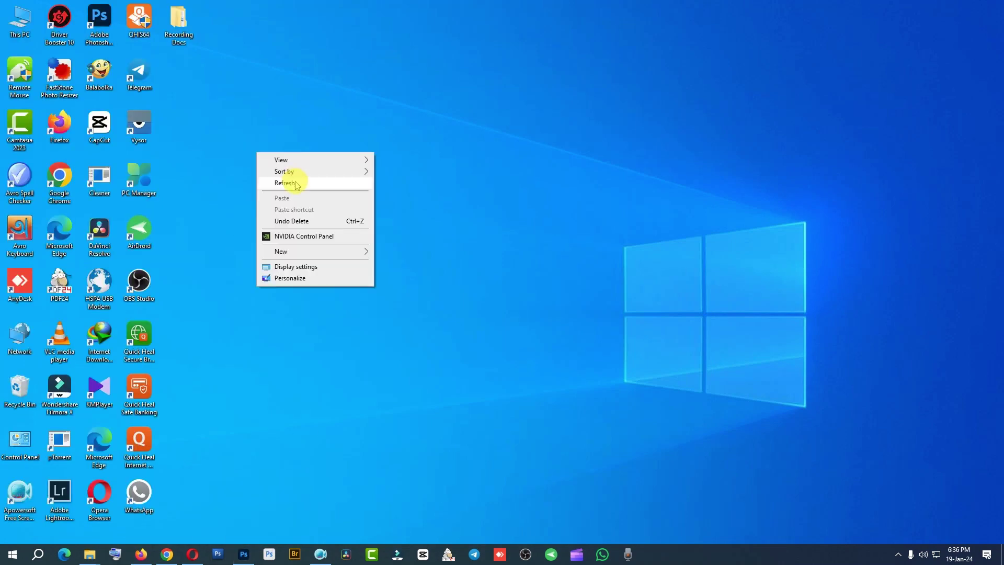
left_click(296, 184)
right_click(285, 157)
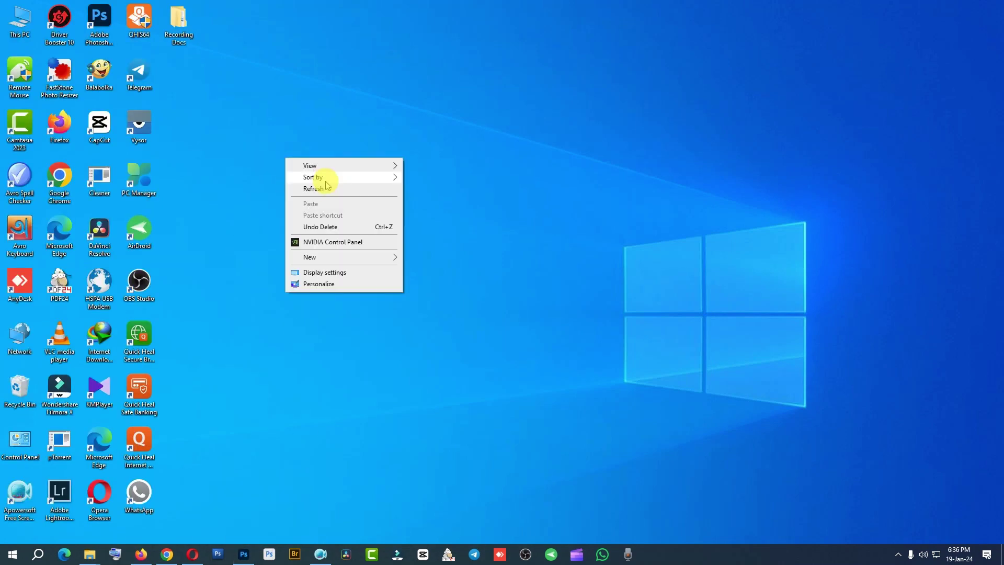
left_click(324, 188)
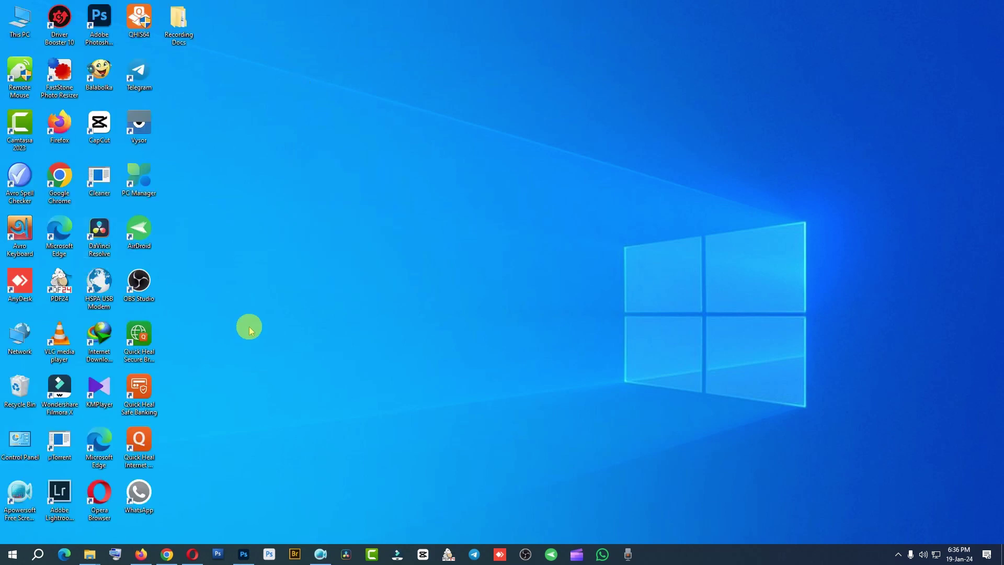
left_click(250, 560)
mouse_move(89, 554)
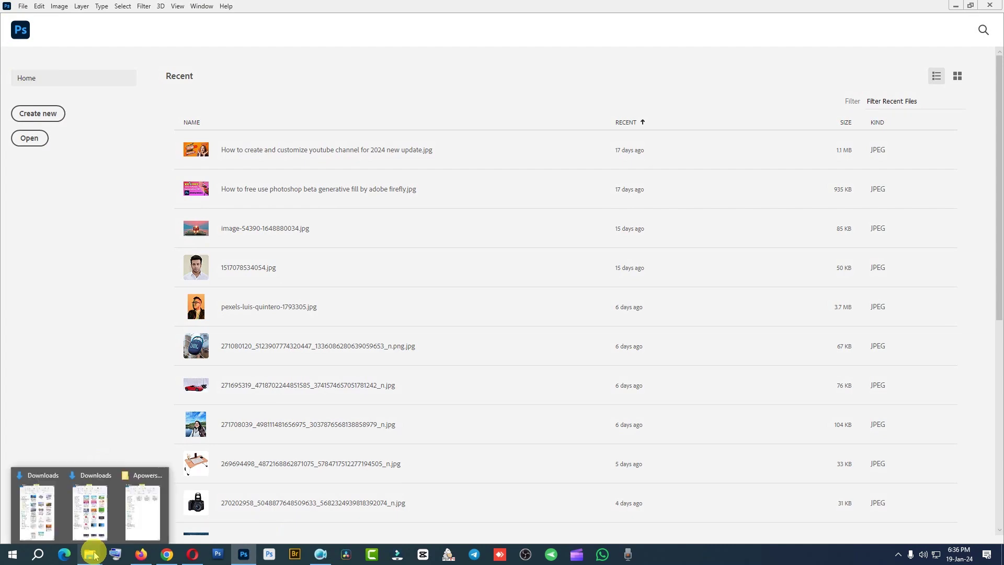
Step: Open wp11528930 from the Downloads folder by dragging it into Photoshop
left_click(37, 510)
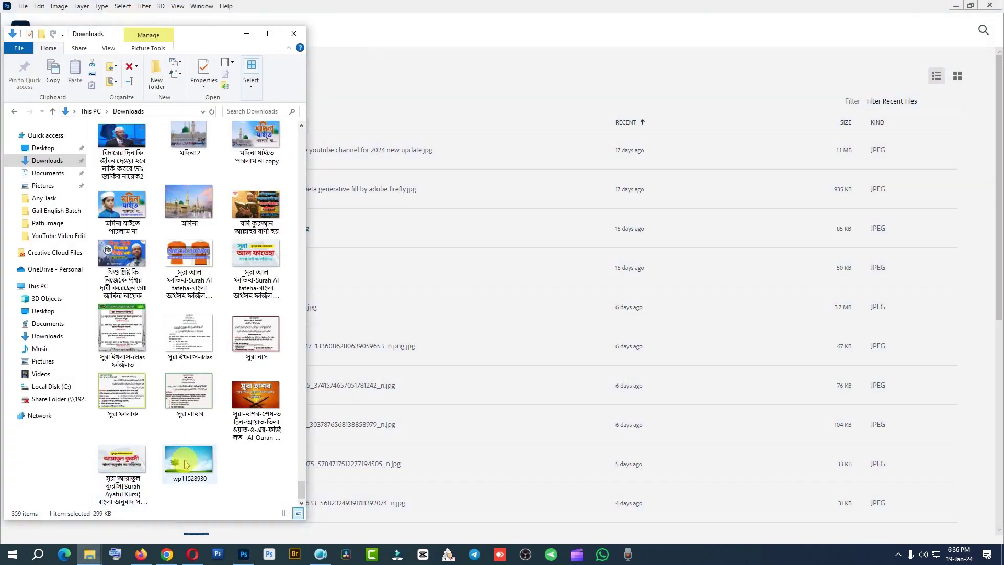
left_click_drag(186, 464, 459, 72)
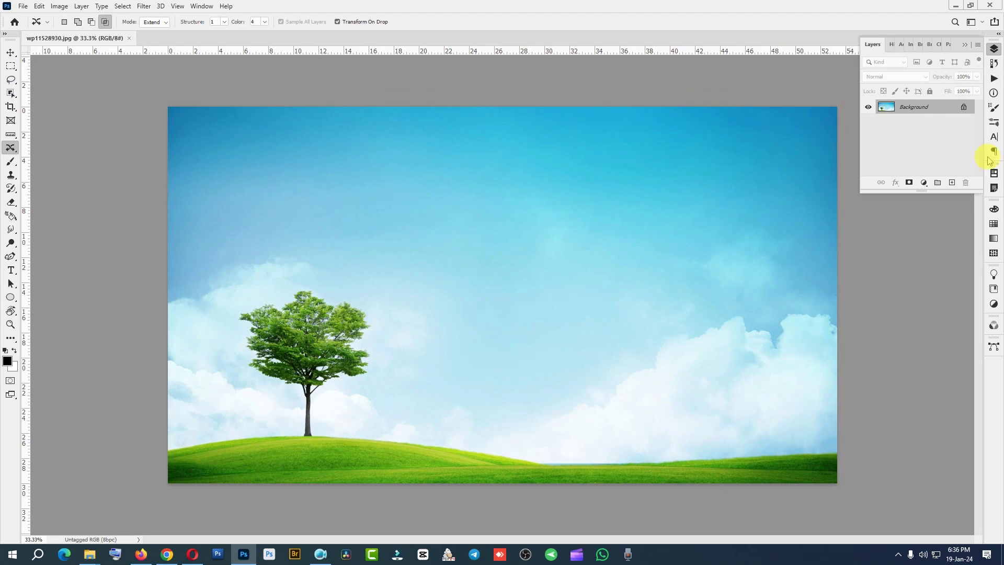
Step: Show the Spot Healing Brush flyout containing the Content-Aware Move Tool
right_click(13, 151)
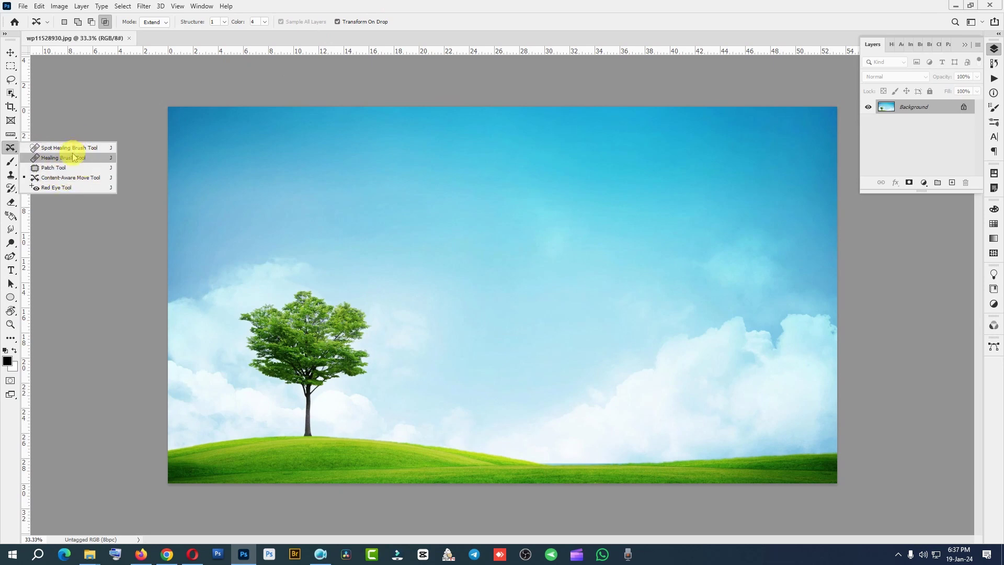
left_click(64, 180)
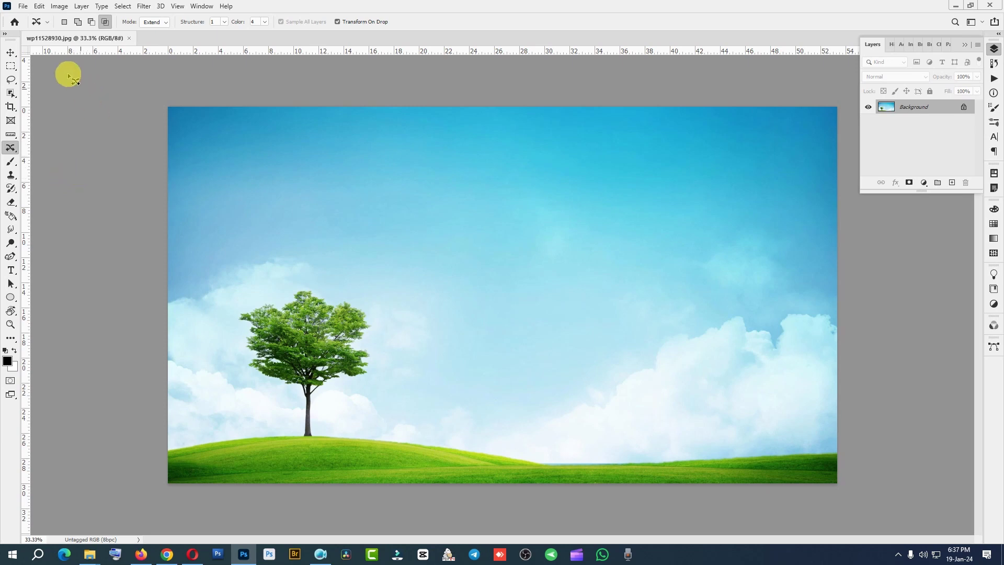
left_click(164, 27)
left_click(156, 32)
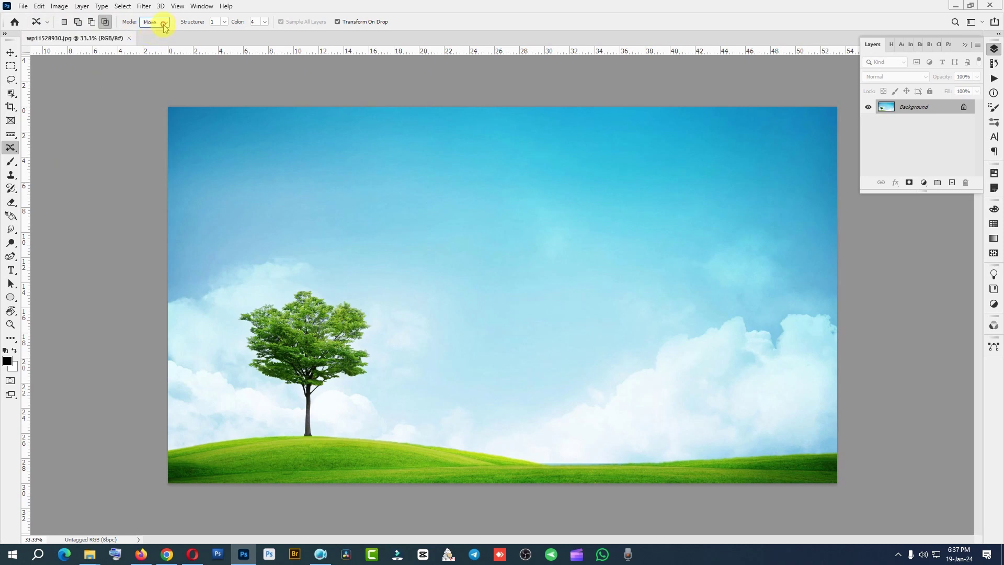
left_click(164, 28)
left_click(157, 24)
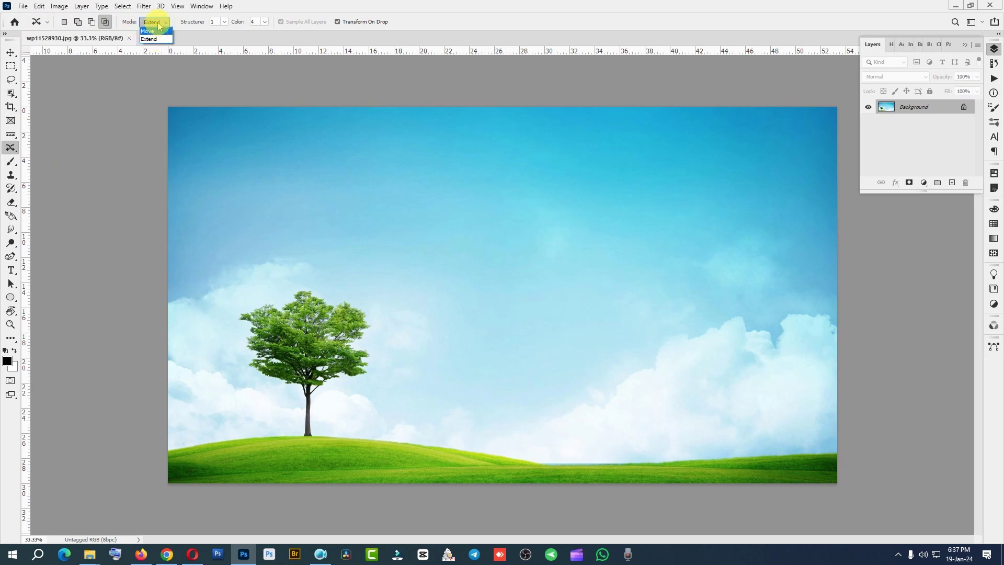
left_click(154, 39)
left_click(152, 24)
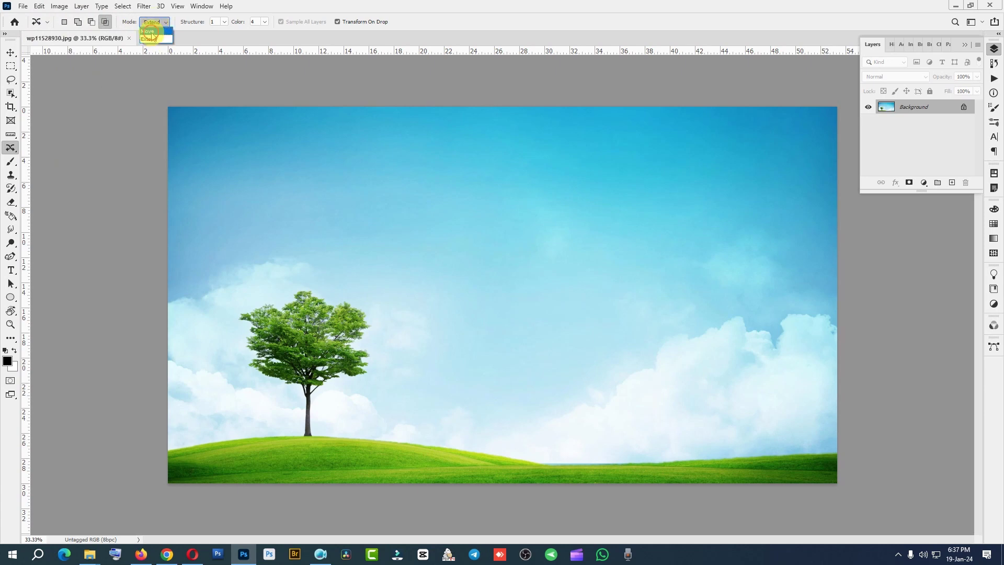
left_click(150, 31)
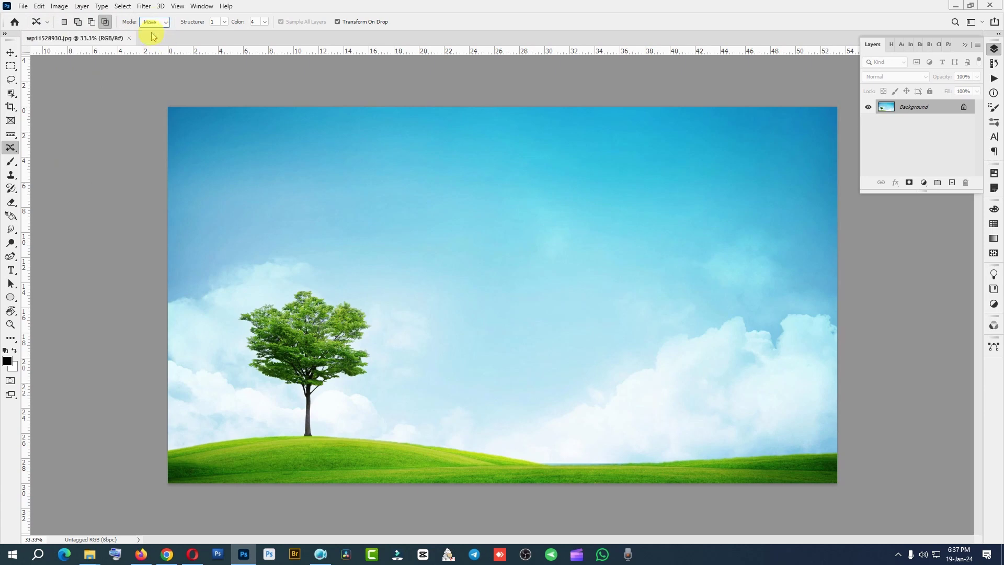
left_click(225, 22)
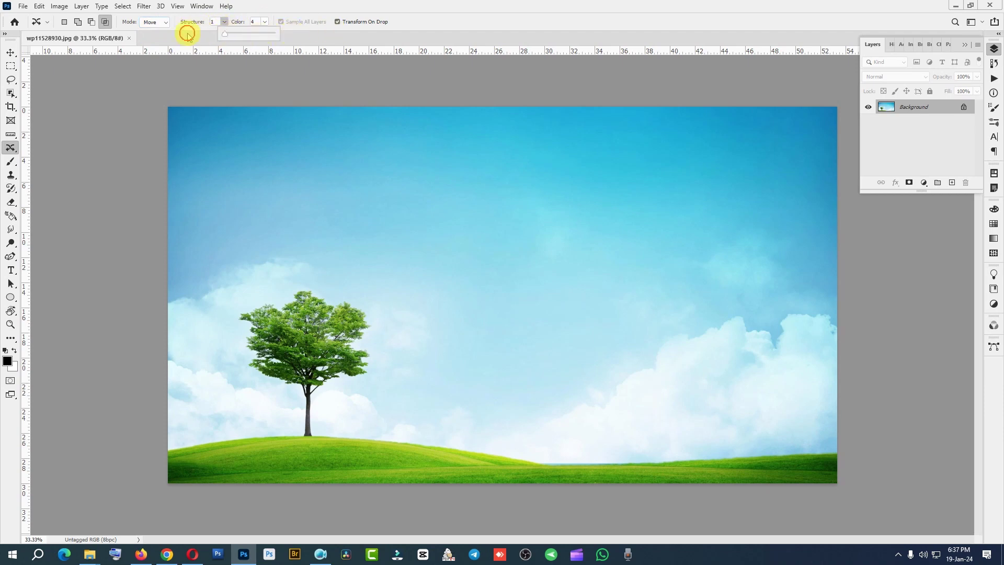
left_click(287, 13)
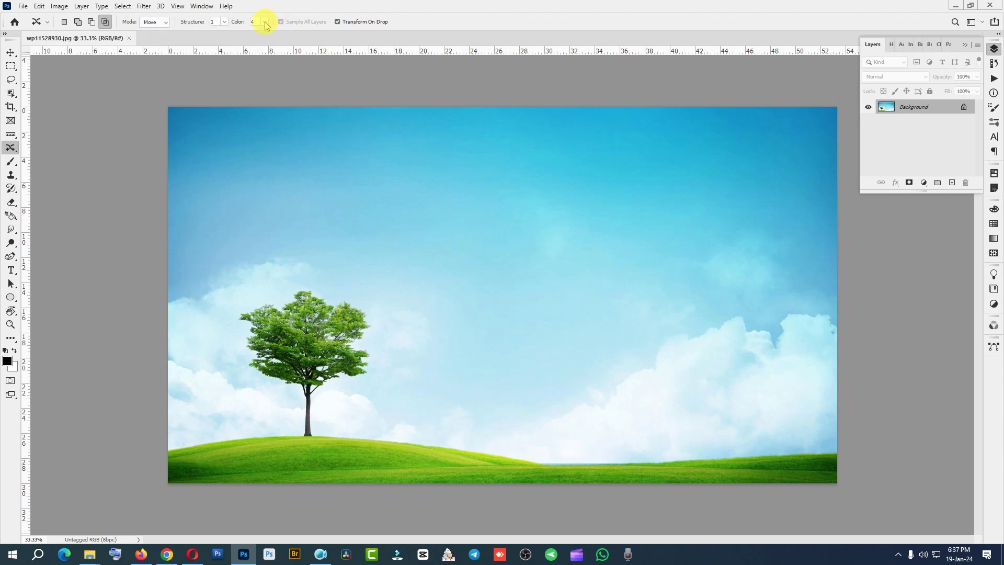
left_click(265, 23)
left_click_drag(264, 34, 343, 26)
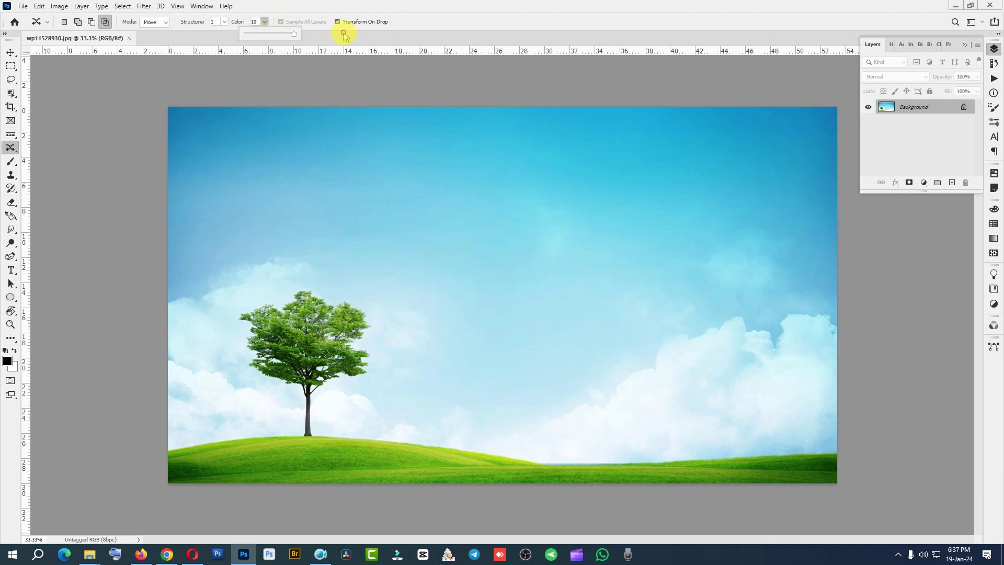
left_click(262, 37)
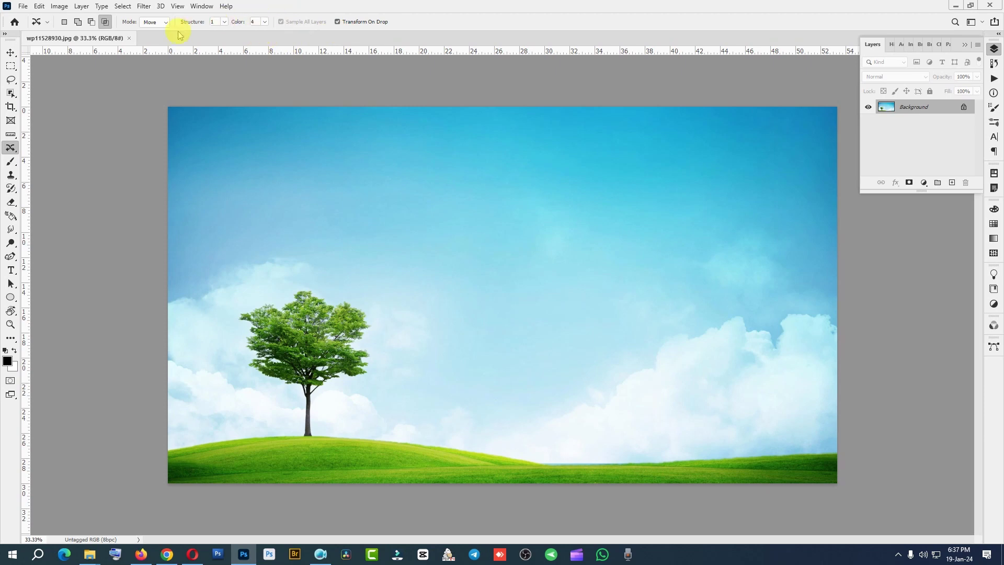
left_click(223, 22)
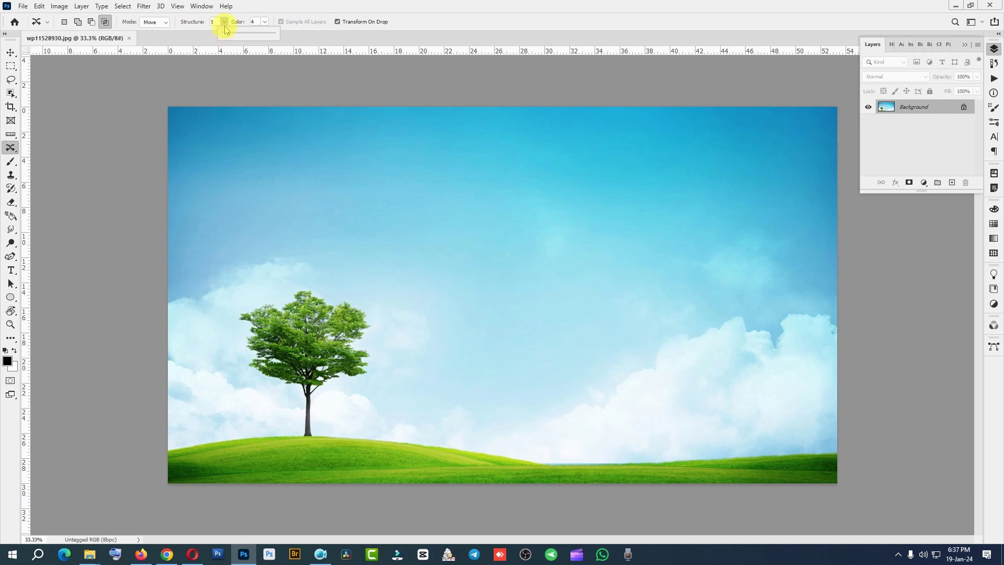
left_click(238, 19)
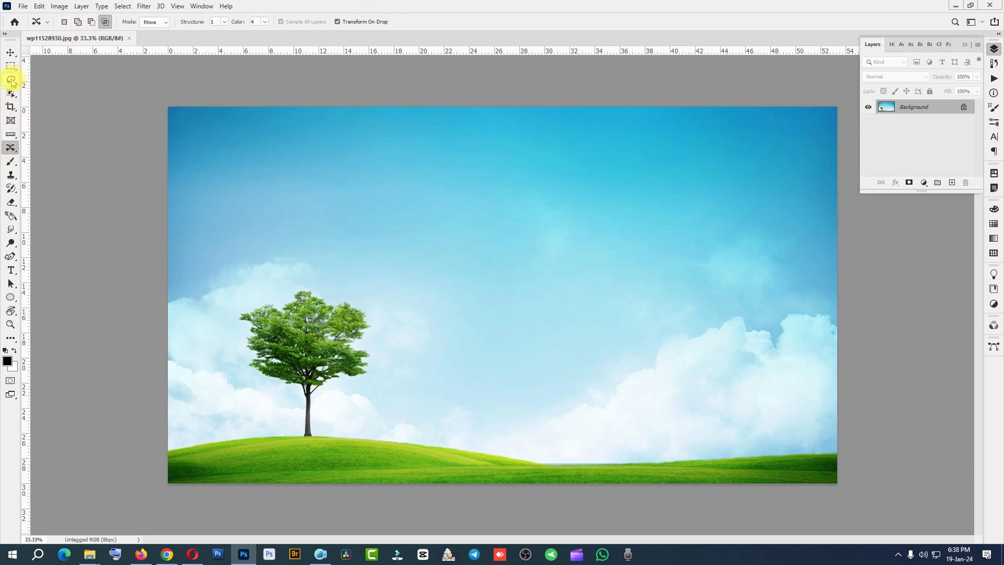
Step: Pick the Lasso Tool, draw a practice selection in the sky, then clear it
left_click(11, 81)
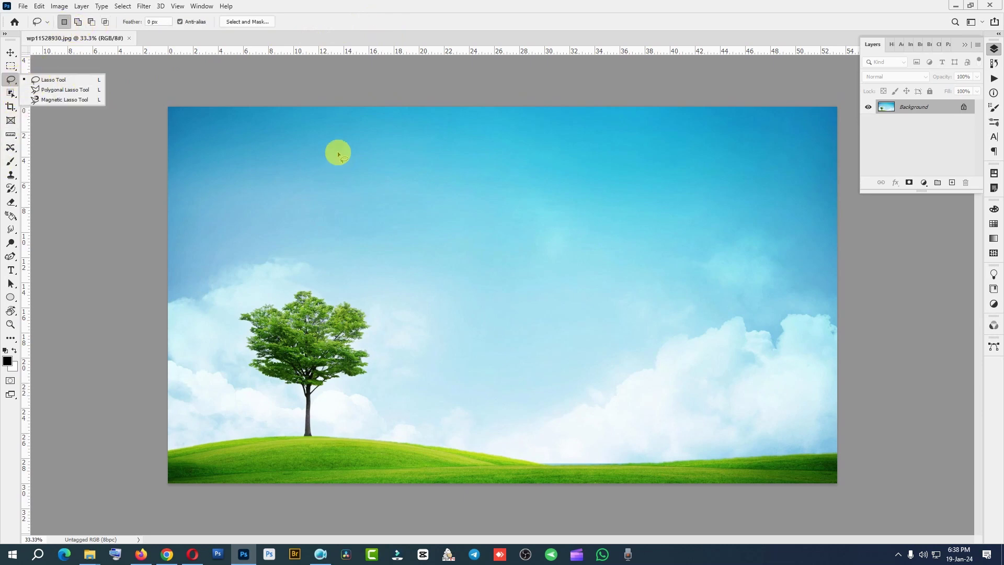
left_click_drag(337, 152, 365, 119)
mouse_move(491, 158)
left_mouse_down()
mouse_move(514, 265)
mouse_move(596, 245)
left_mouse_up()
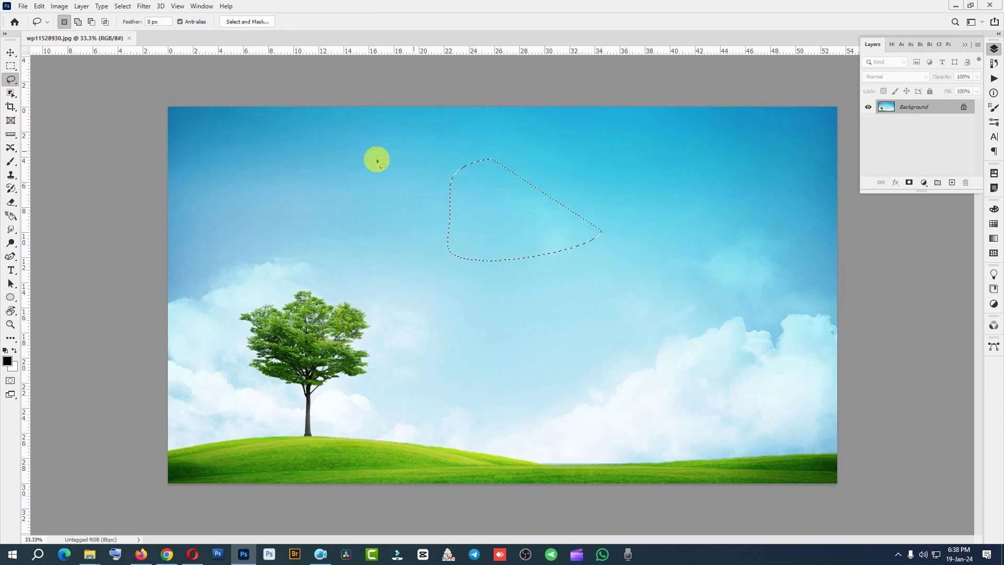
left_click_drag(363, 194, 338, 178)
left_click(10, 79)
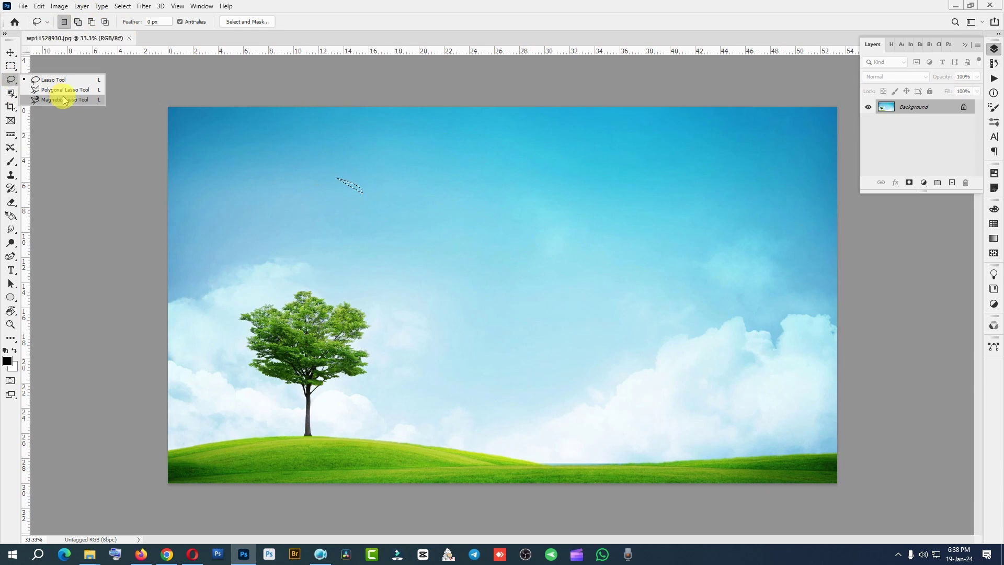
left_click(505, 257)
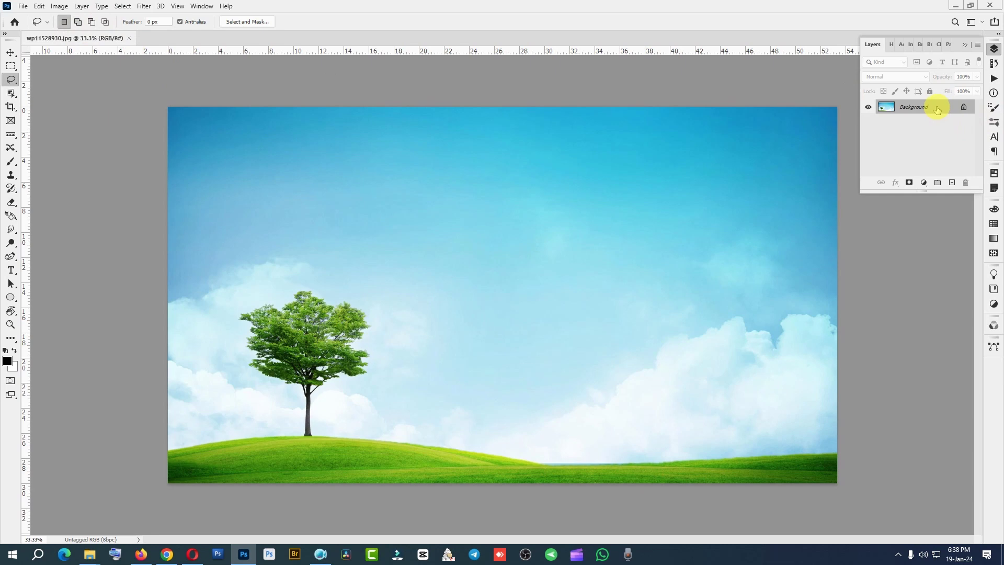
Step: Duplicate Background as Background copy and reselect the Content-Aware Move Tool
left_click_drag(937, 109, 949, 184)
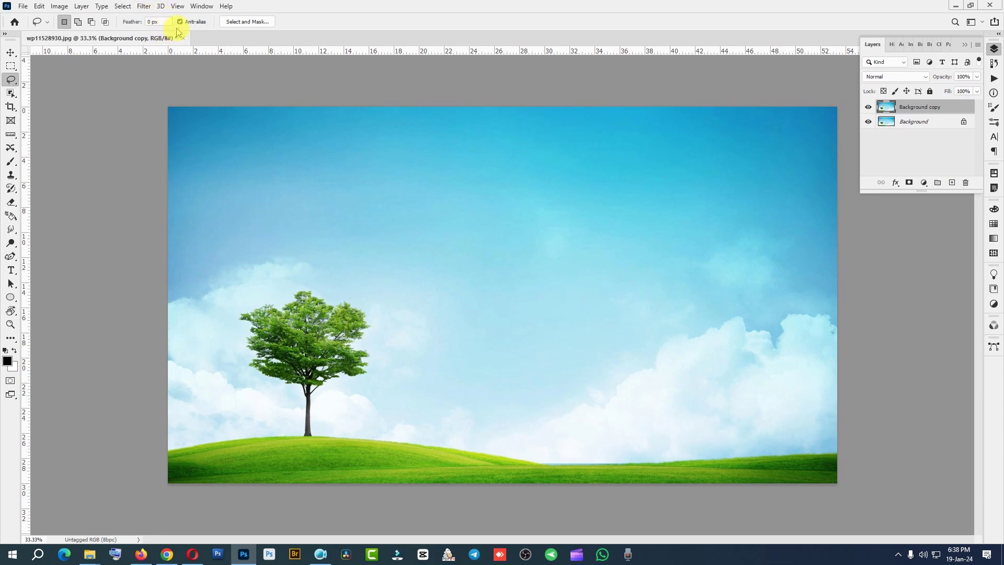
left_click(10, 149)
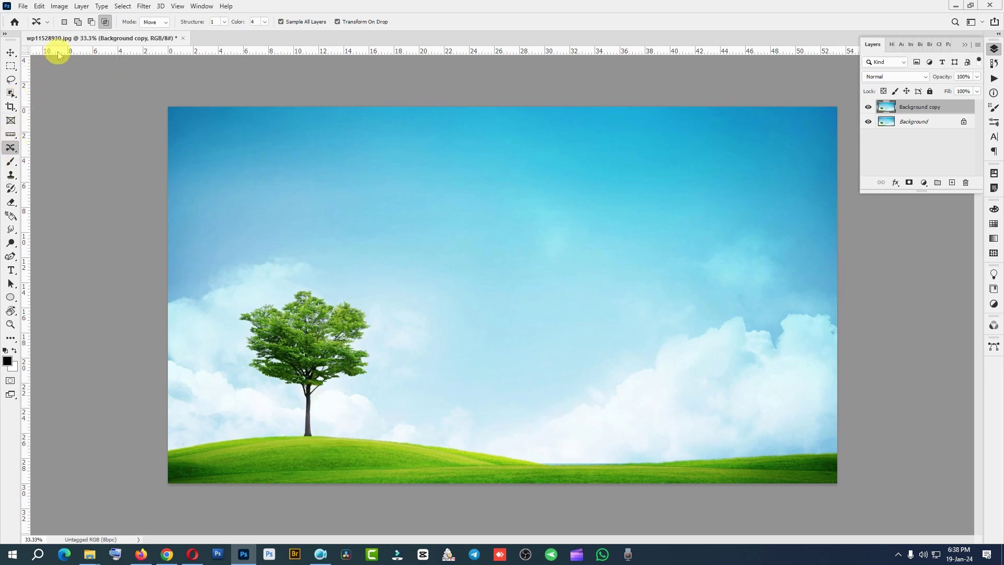
Step: Use New Selection mode to loosely outline the left tree down to its trunk base
left_click(64, 22)
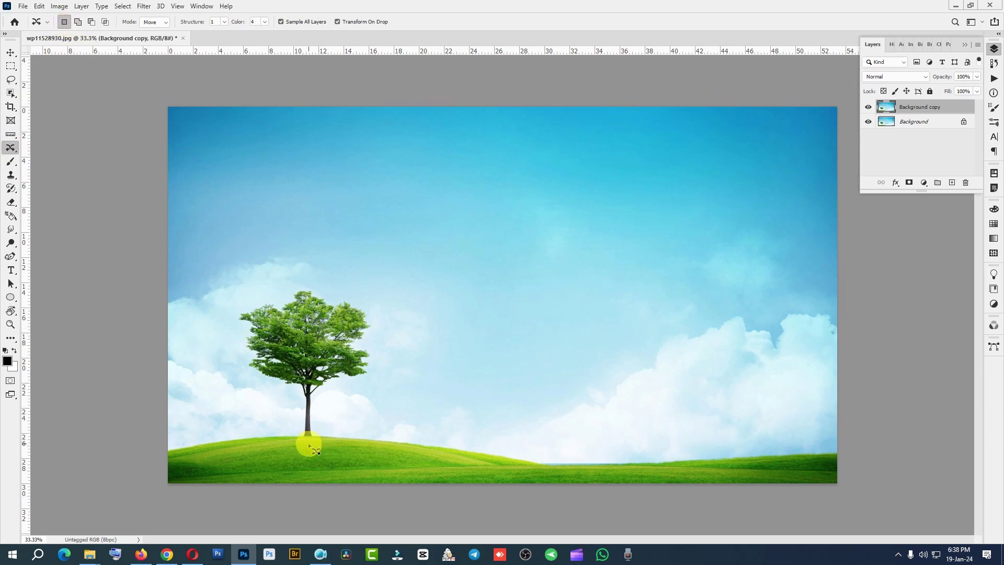
mouse_move(315, 442)
left_mouse_down()
mouse_move(348, 387)
mouse_move(368, 380)
mouse_move(380, 319)
mouse_move(359, 296)
mouse_move(299, 282)
mouse_move(231, 307)
mouse_move(231, 327)
mouse_move(239, 359)
mouse_move(286, 397)
mouse_move(311, 443)
left_mouse_up()
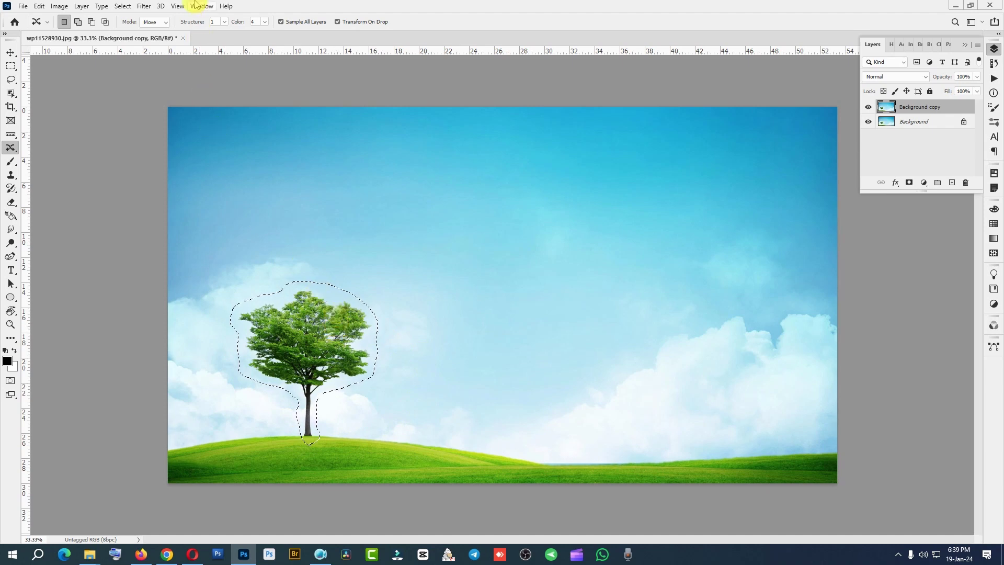
left_click(123, 7)
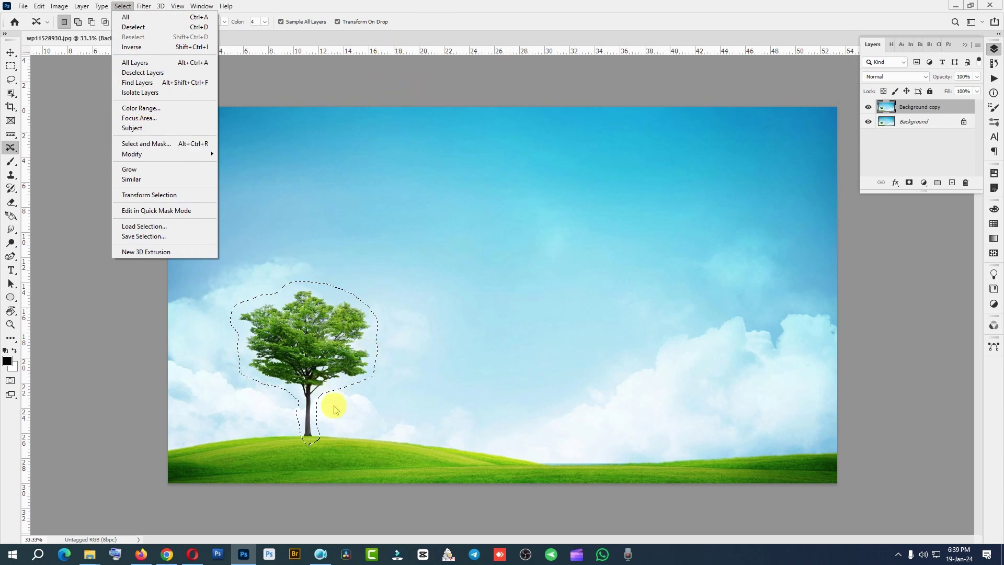
left_click(476, 7)
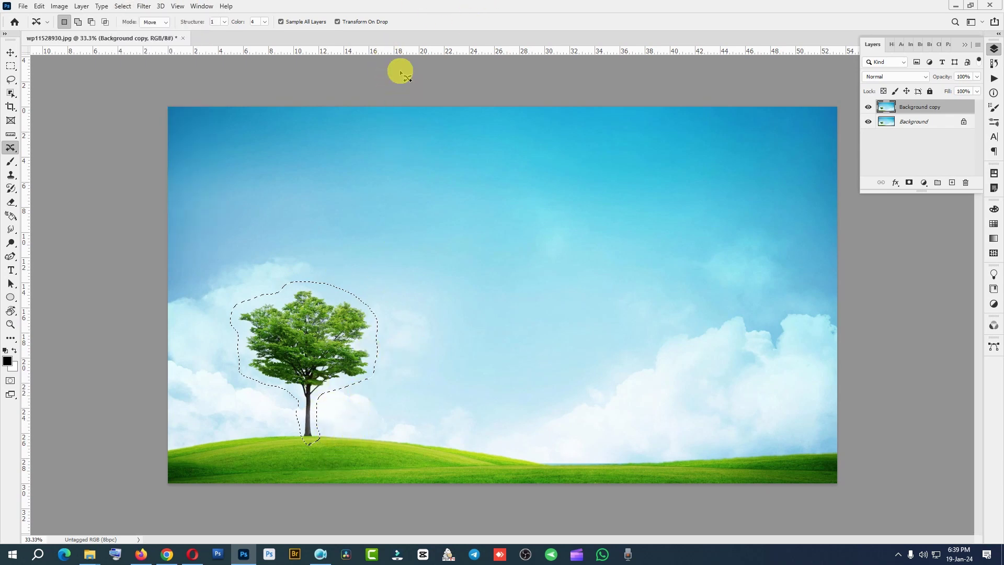
left_click_drag(309, 433, 325, 449)
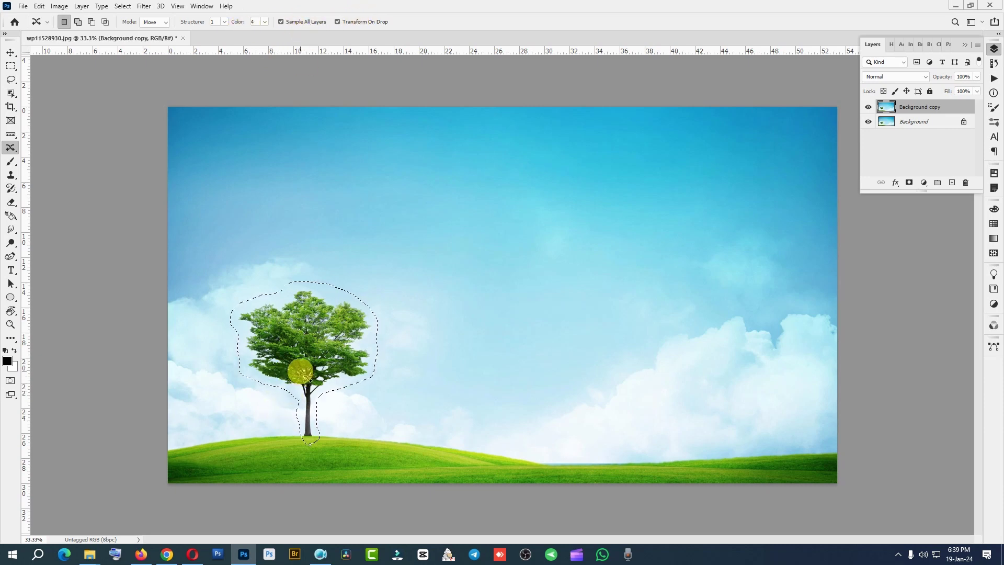
Step: Drag the selected tree right onto the hill, nudge it slightly lower, and commit
mouse_move(300, 372)
left_mouse_down()
mouse_move(534, 379)
mouse_move(546, 399)
left_mouse_up()
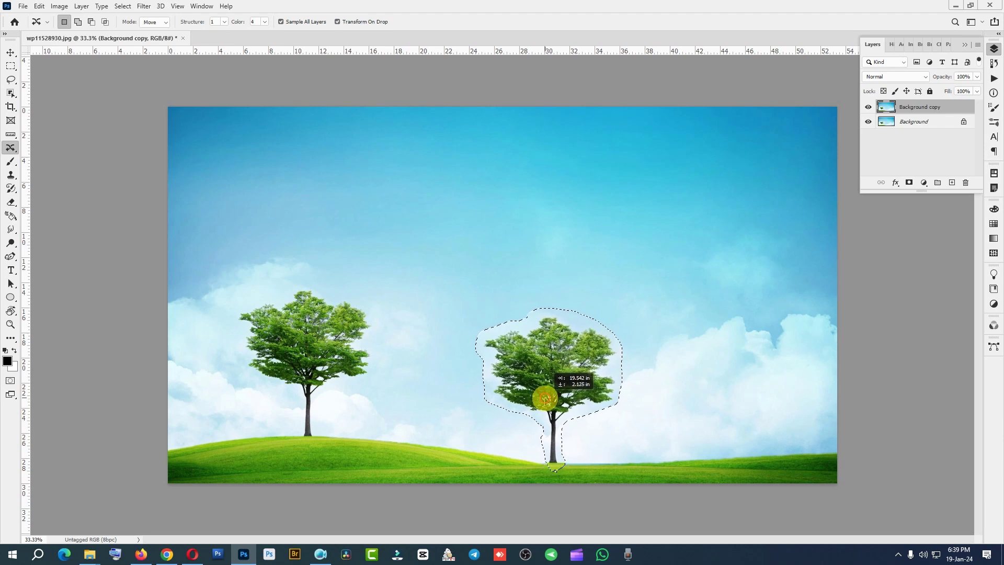
left_click_drag(545, 399, 545, 400)
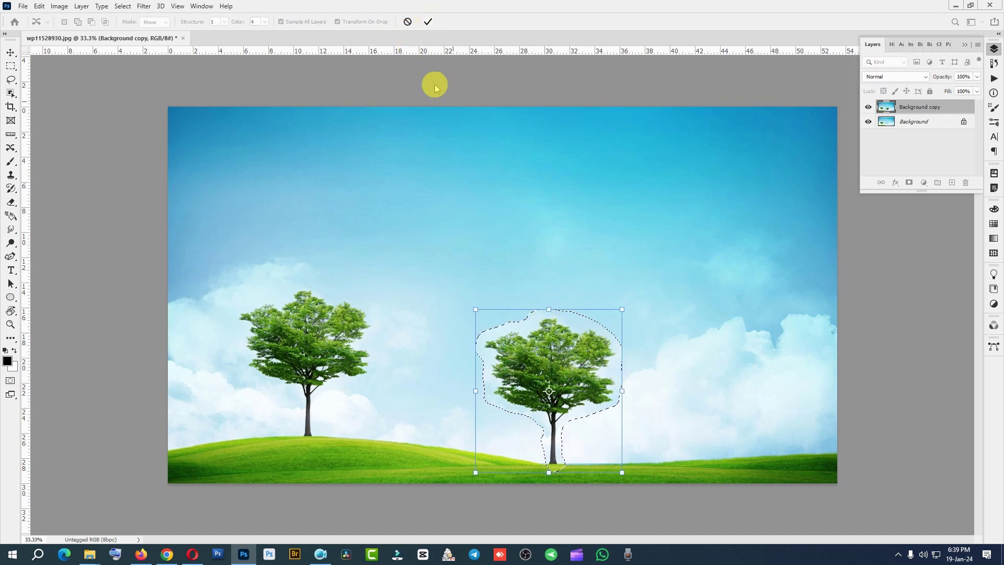
left_click(429, 22)
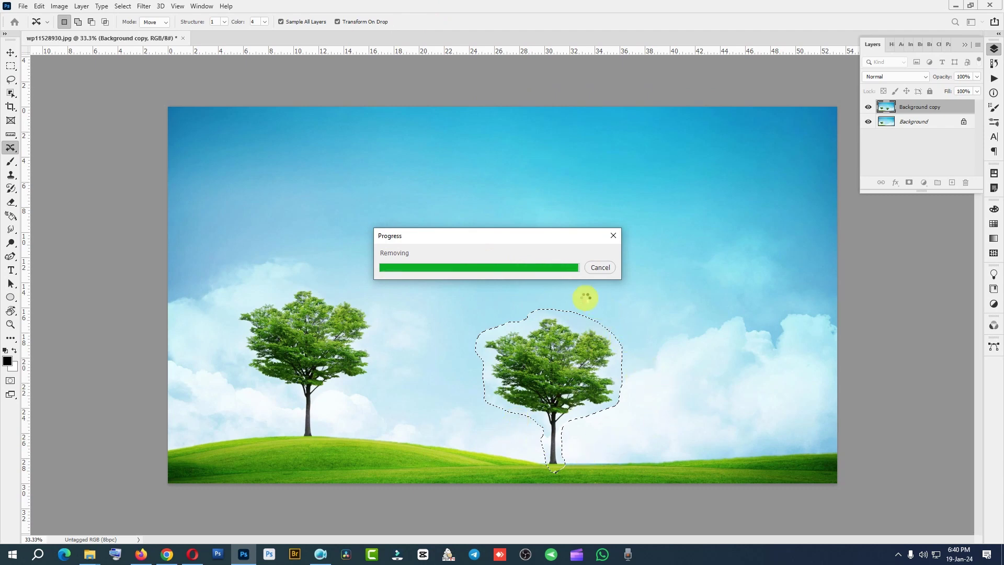
Step: Deselect the tree and toggle Background copy's visibility off and on to compare
left_click(680, 407)
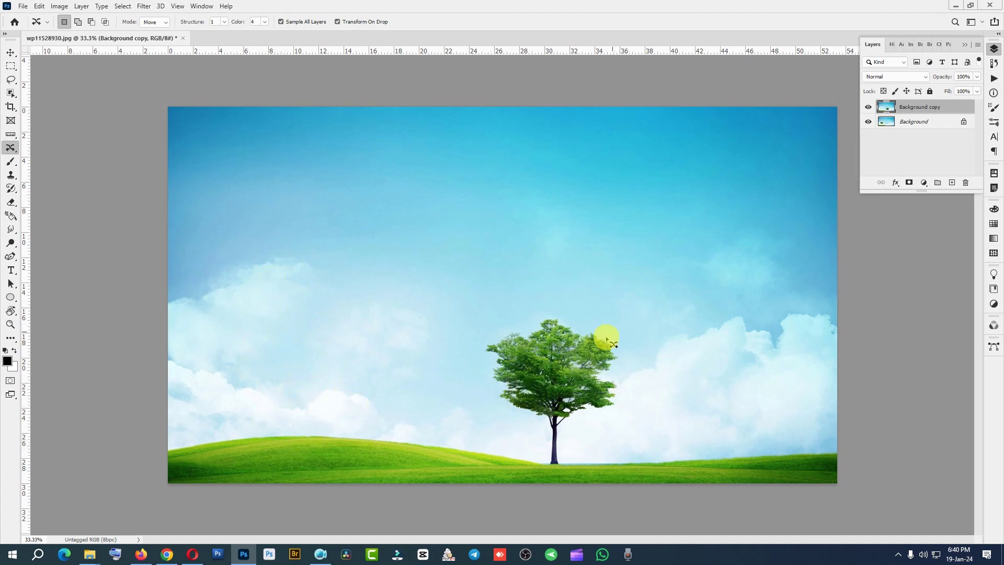
left_click(868, 107)
left_click(868, 107)
left_click(869, 107)
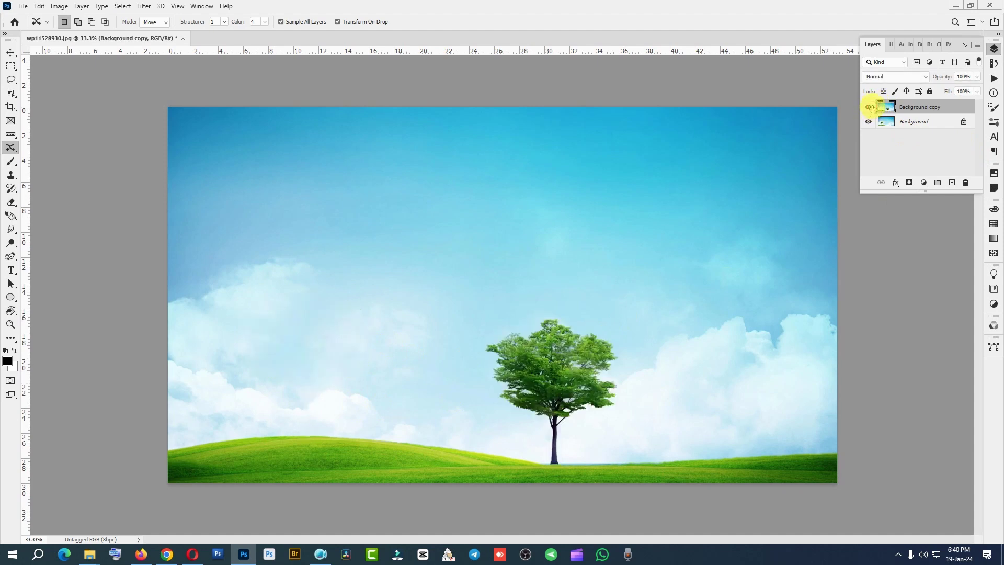